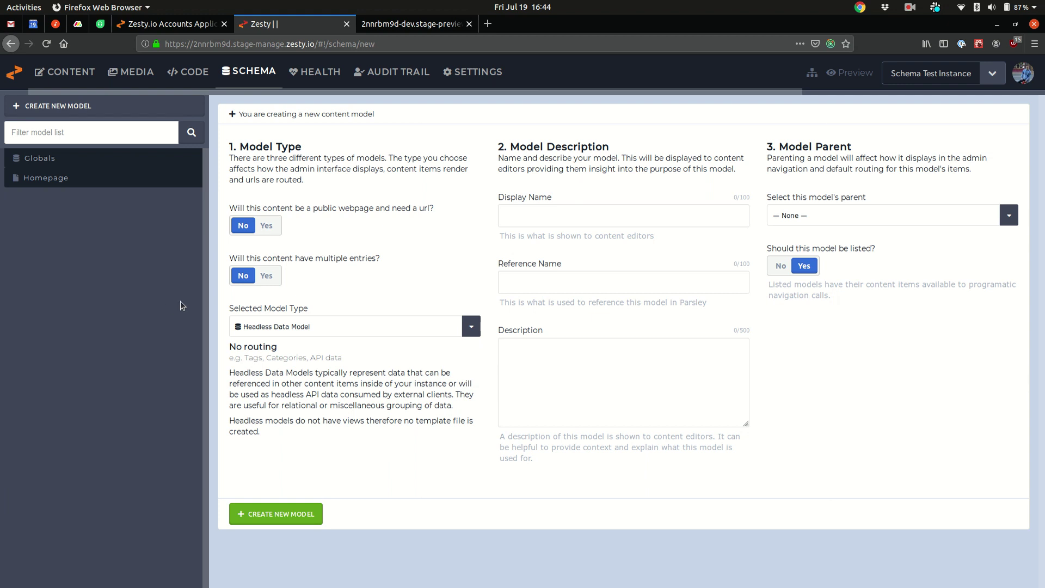
Mark the new content model as a public webpage and set its model type to Headless Data Model
left_click(249, 69)
left_click(266, 227)
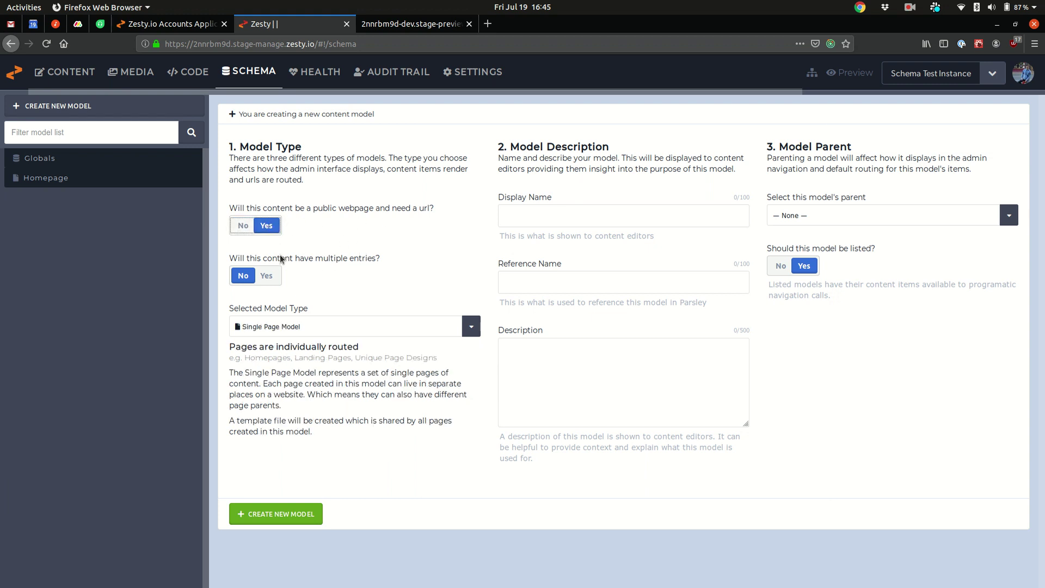
left_click(288, 327)
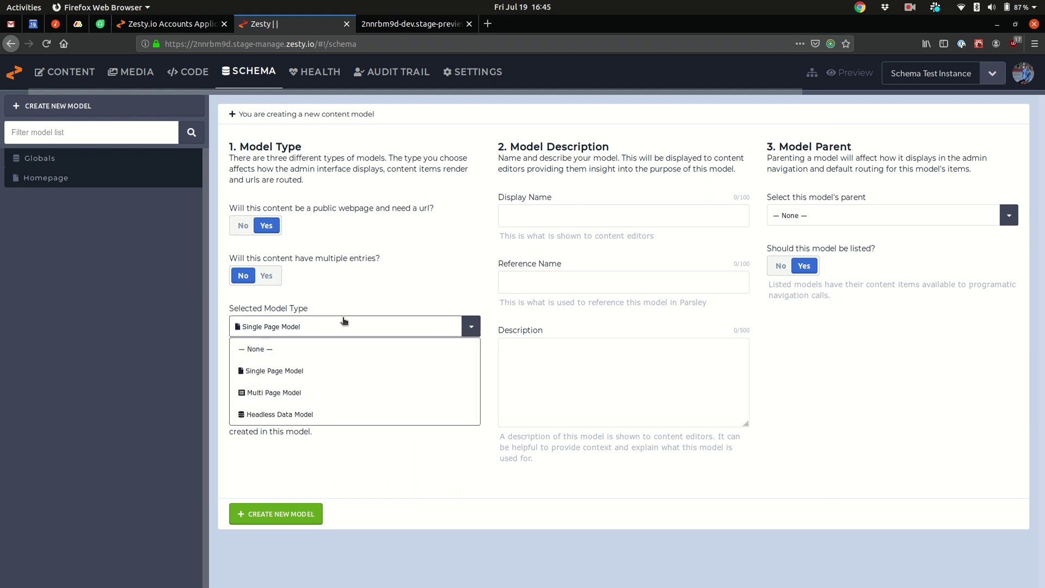
left_click(300, 416)
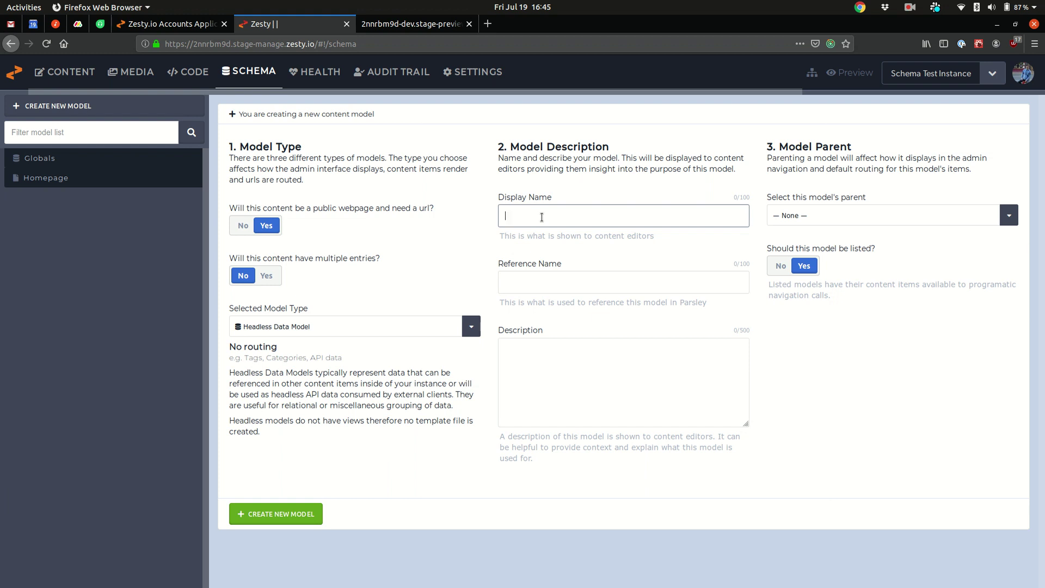
Give the new model the display name Roasters and accept the matching reference name
type("Roasters")
key("Tab")
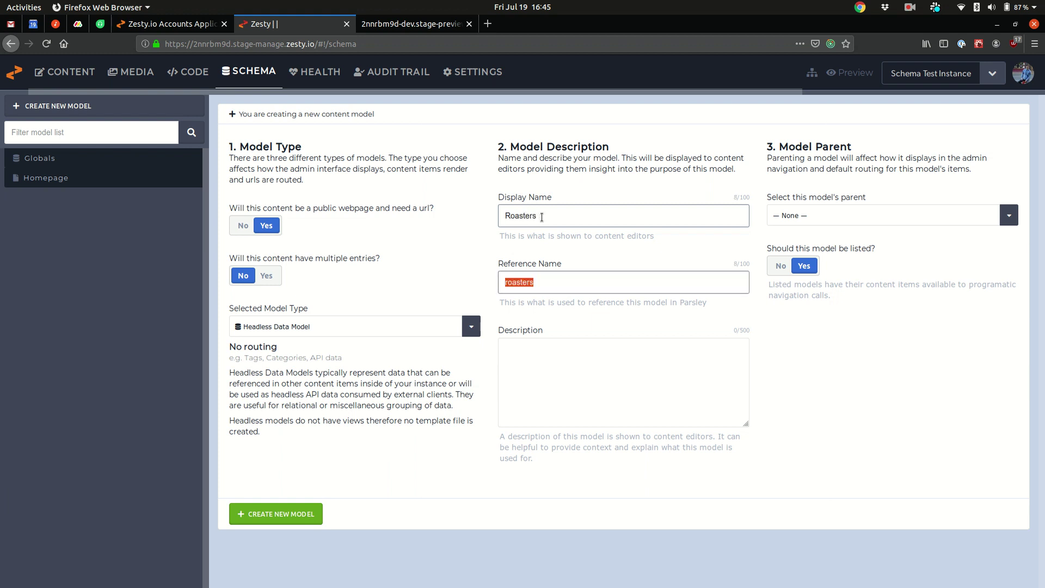
key("Tab")
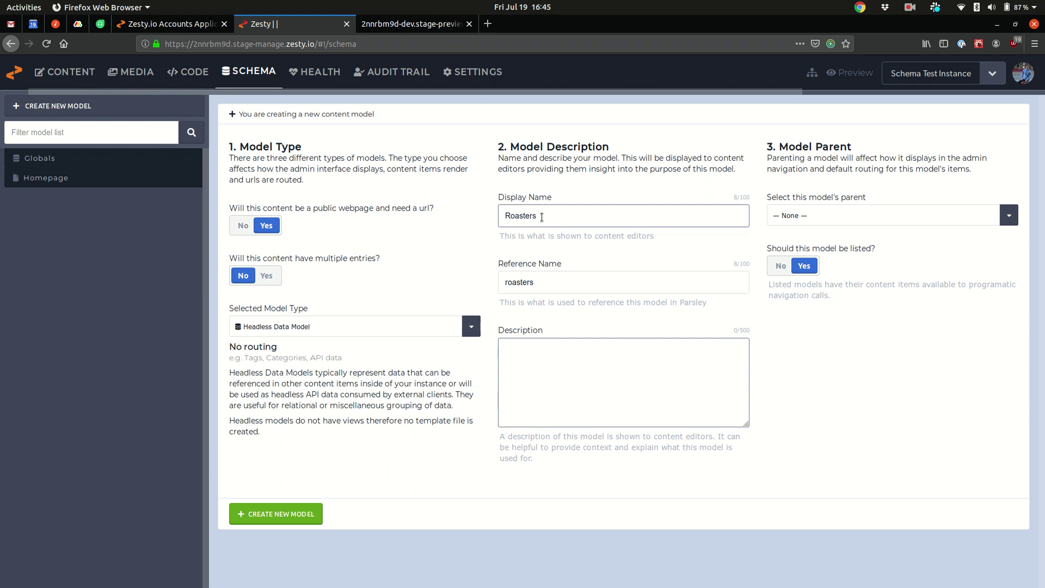
Enter the model description "This model is for local San Diego coffee roasters"
key("Tab")
key("Tab")
type("This model is for local Sna")
key("BackSpace")
key("BackSpace")
key("BackSpace")
type("an")
key("BackSpace")
type("Die")
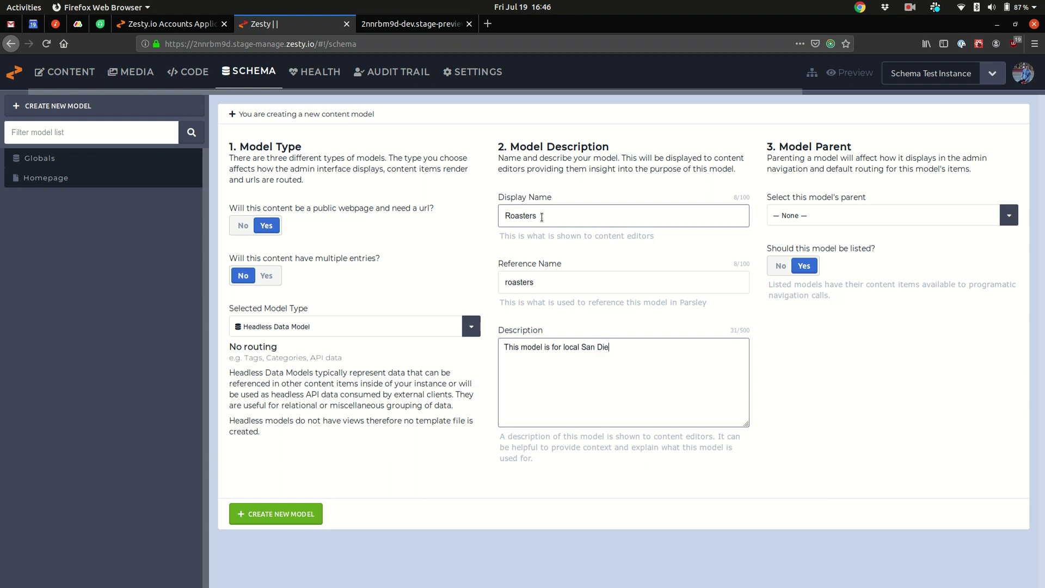
type("go coffee roasters")
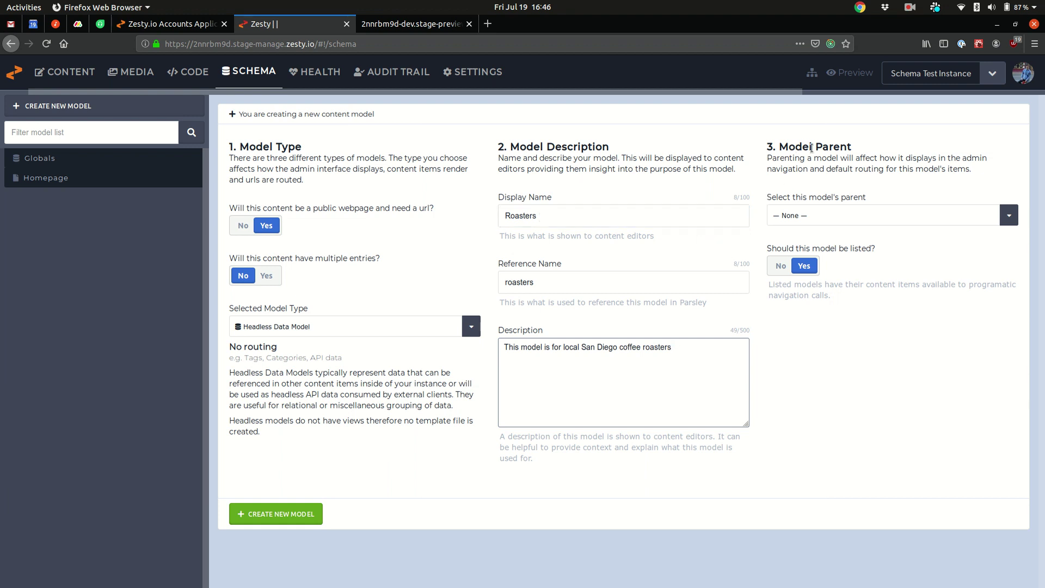
Set the model's parent to Homepage and create the model
left_click(827, 213)
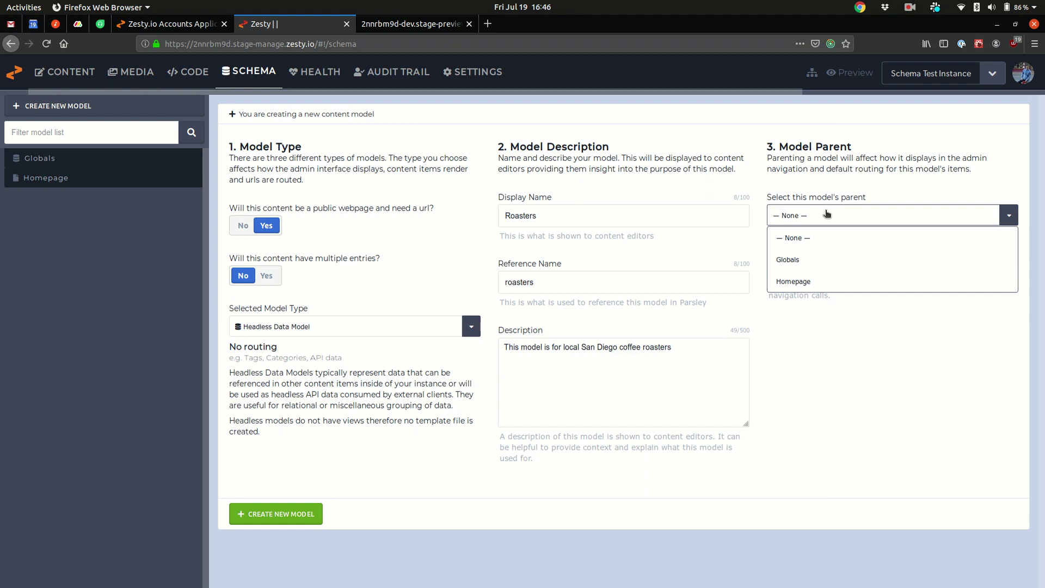
left_click(836, 286)
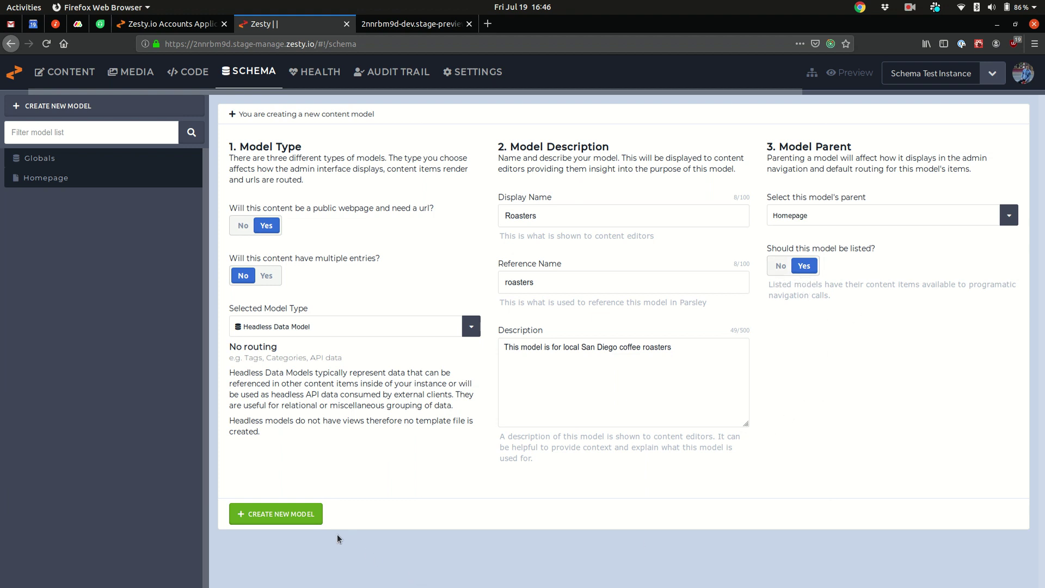
left_click(301, 520)
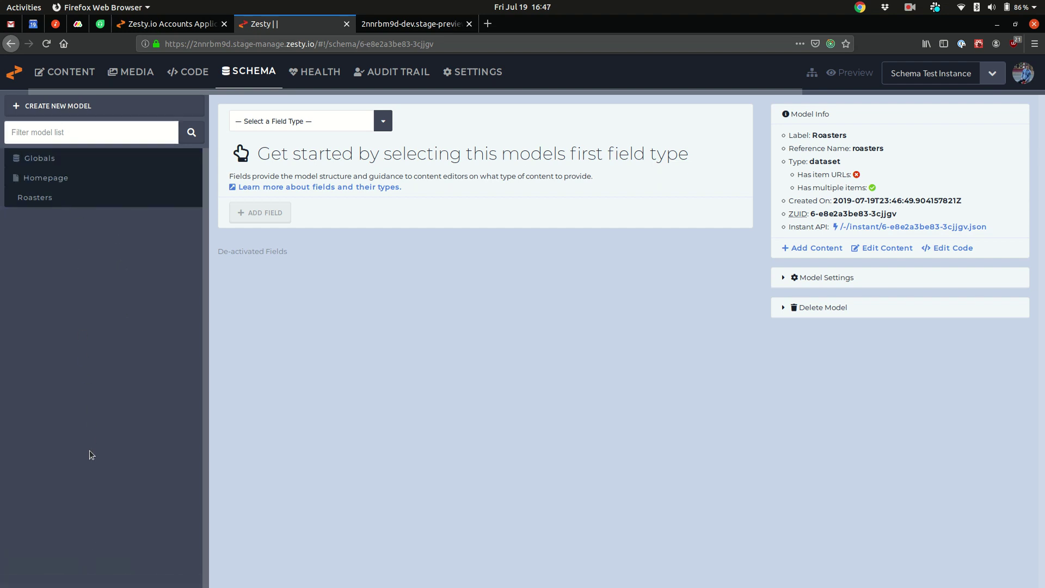
Filter the model list by "home" and by "roas", open the Roasters model and clear the filter
left_click(47, 105)
left_click(49, 130)
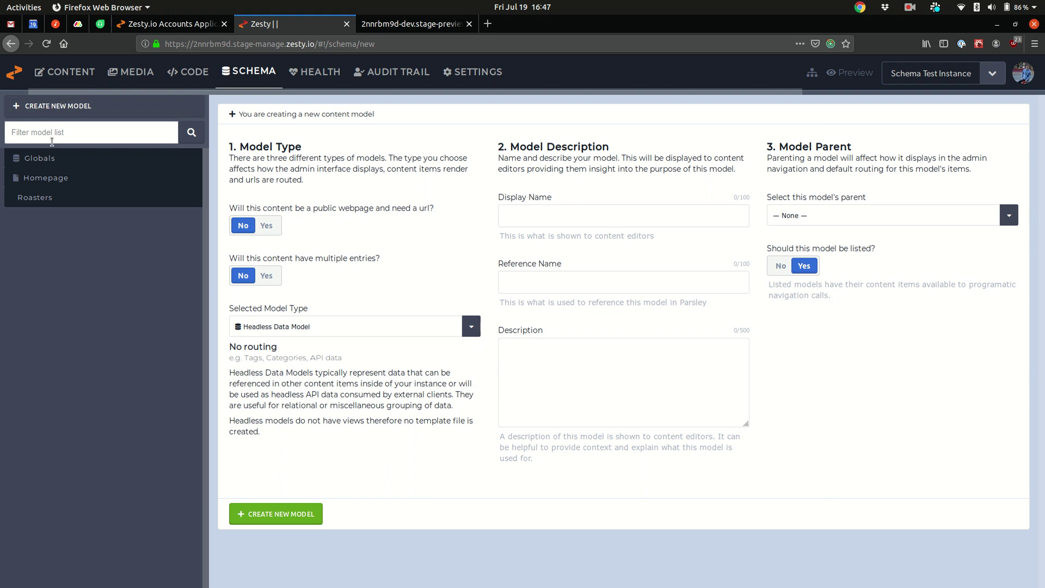
type("home")
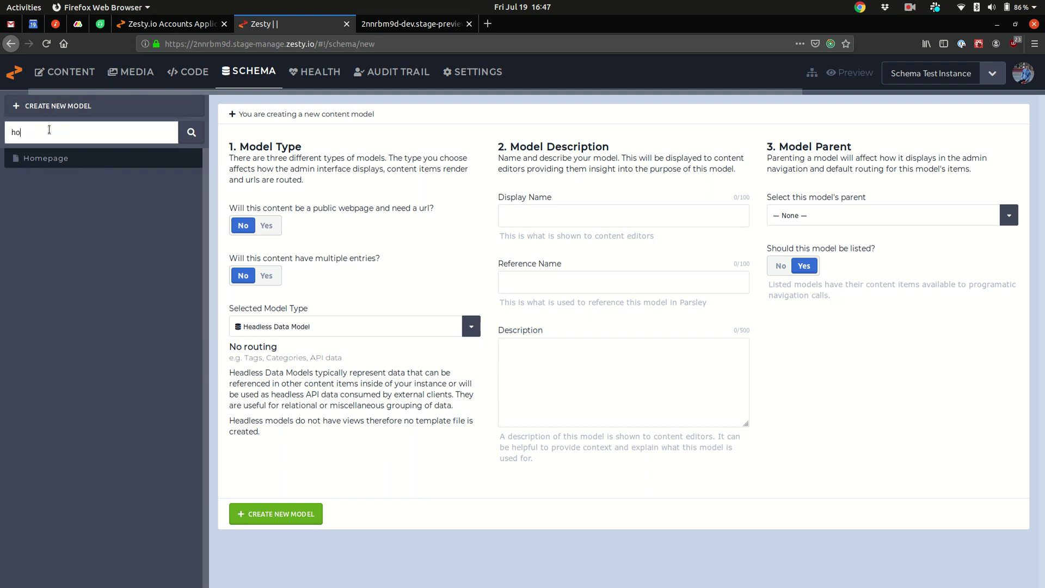
key("BackSpace")
key("BackSpace")
key("BackSpace")
type("roas")
left_click(60, 166)
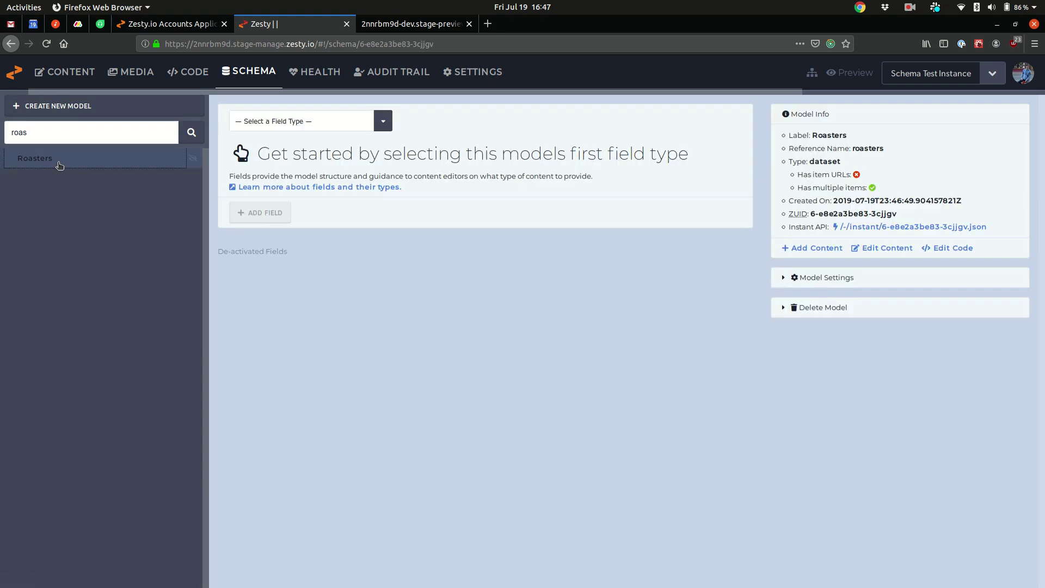
double_click(70, 132)
key("BackSpace")
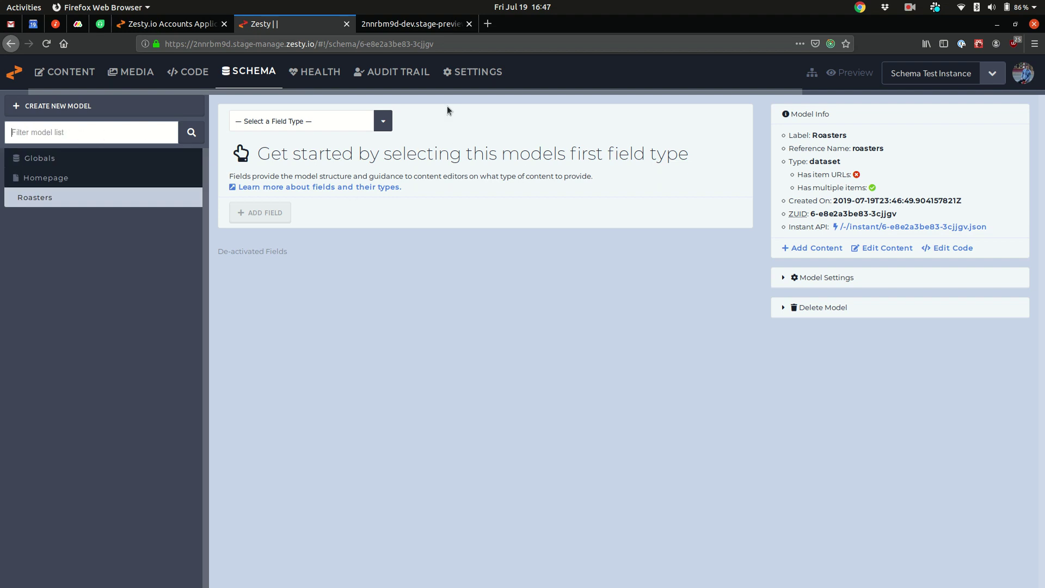
Look over the available field types and the label, reference name, type and URL details of the Roasters model
left_click(345, 120)
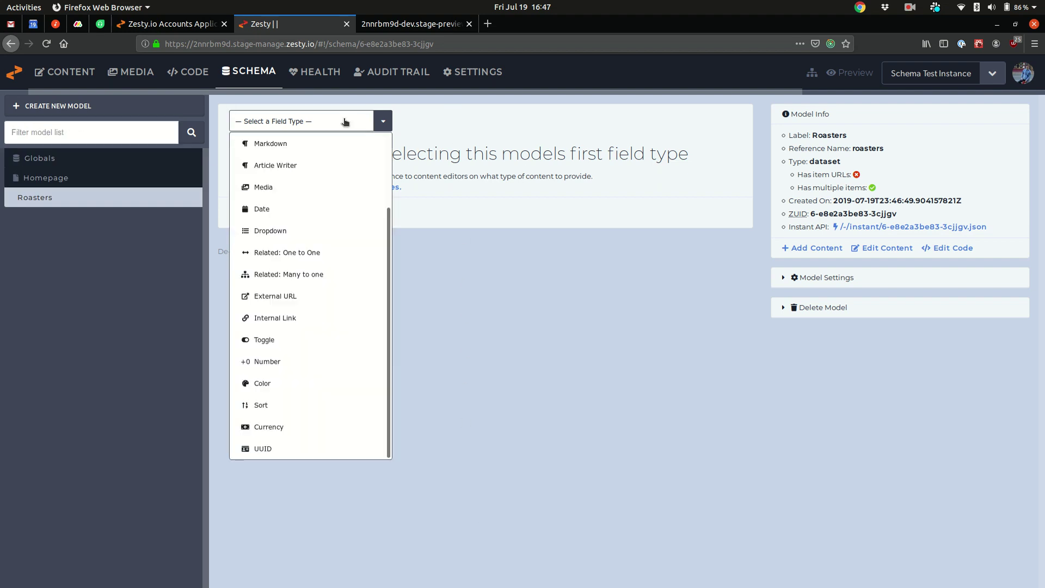
left_click(514, 380)
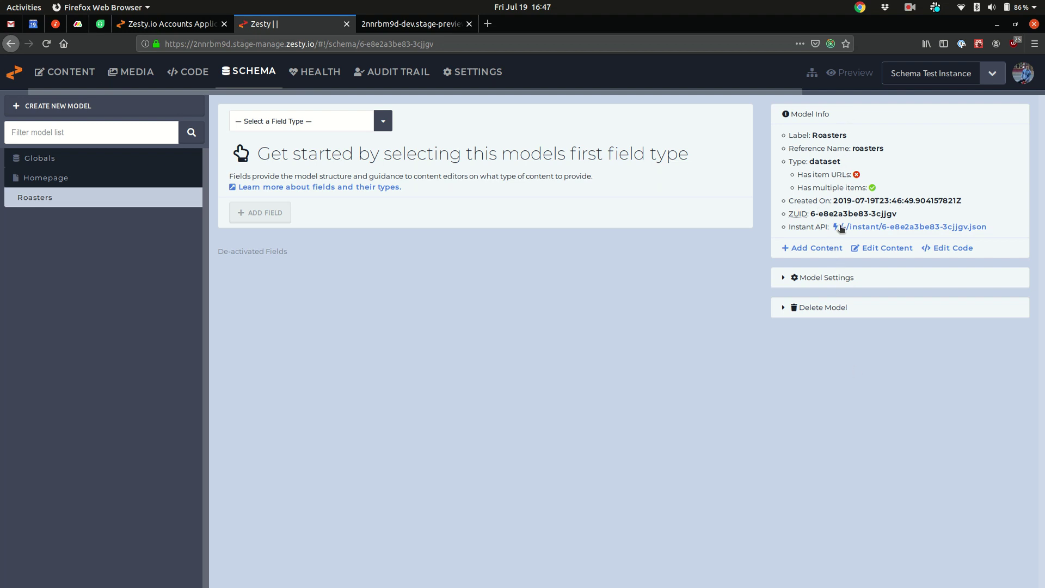
double_click(793, 135)
left_click_drag(788, 148, 883, 148)
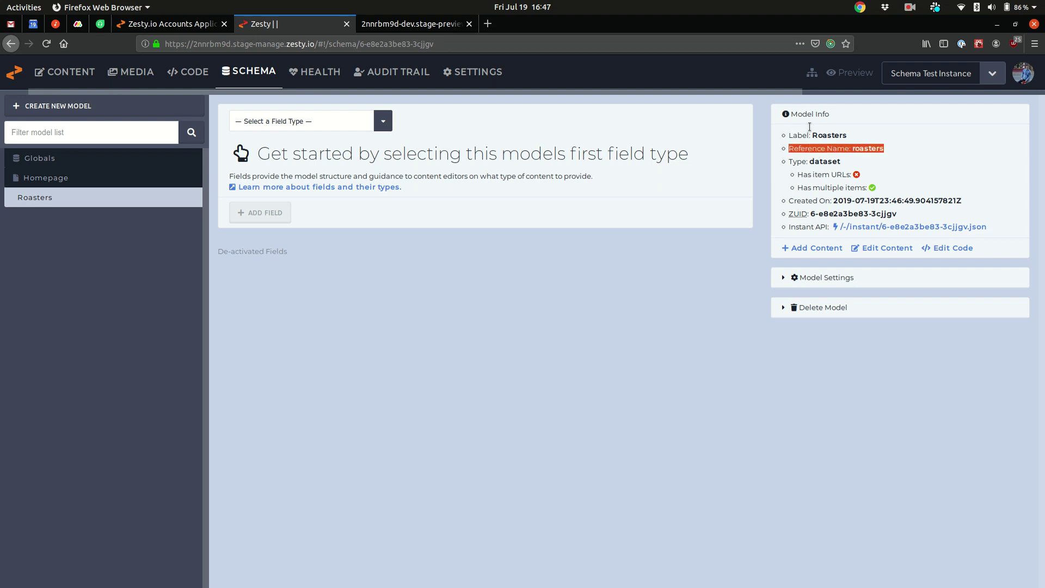
triple_click(818, 162)
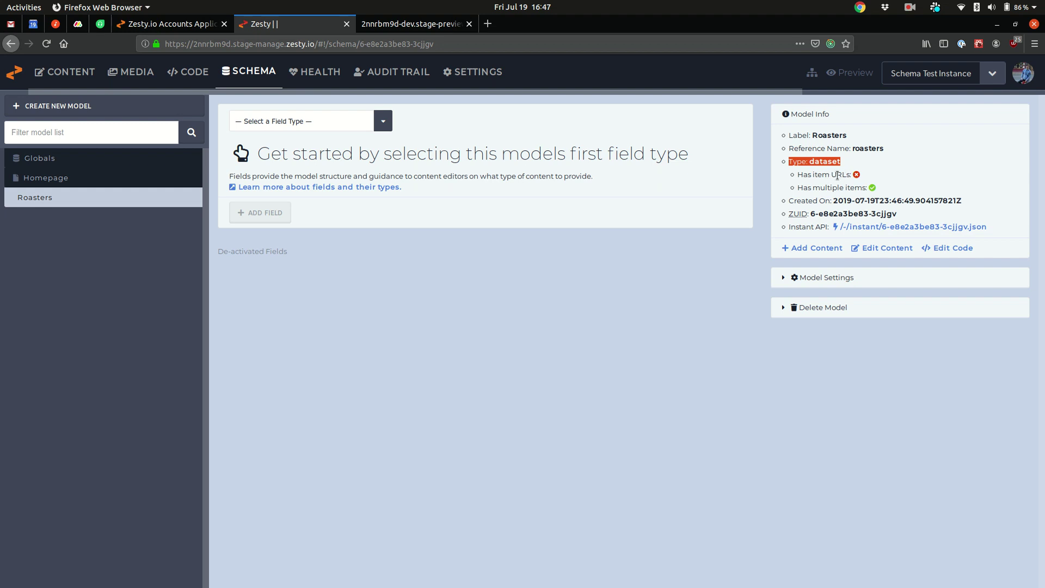
left_click(836, 175)
left_click_drag(796, 175, 881, 170)
left_click(916, 181)
Change the model's display label to "Coffeee Roasters" in its settings and save the model
left_click(820, 278)
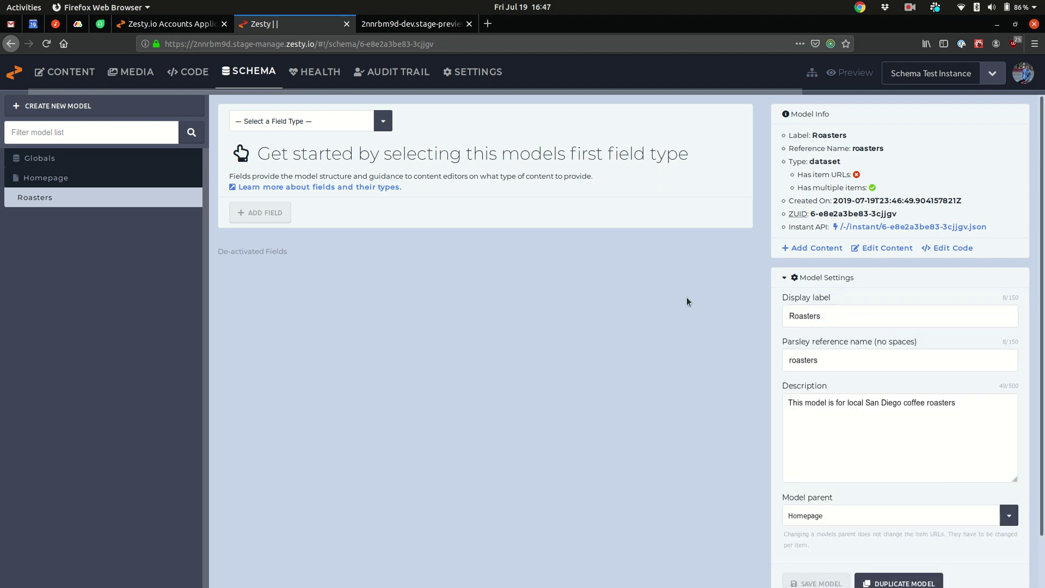
scroll(688, 299, "down", 1)
left_click(814, 293)
left_click(814, 363)
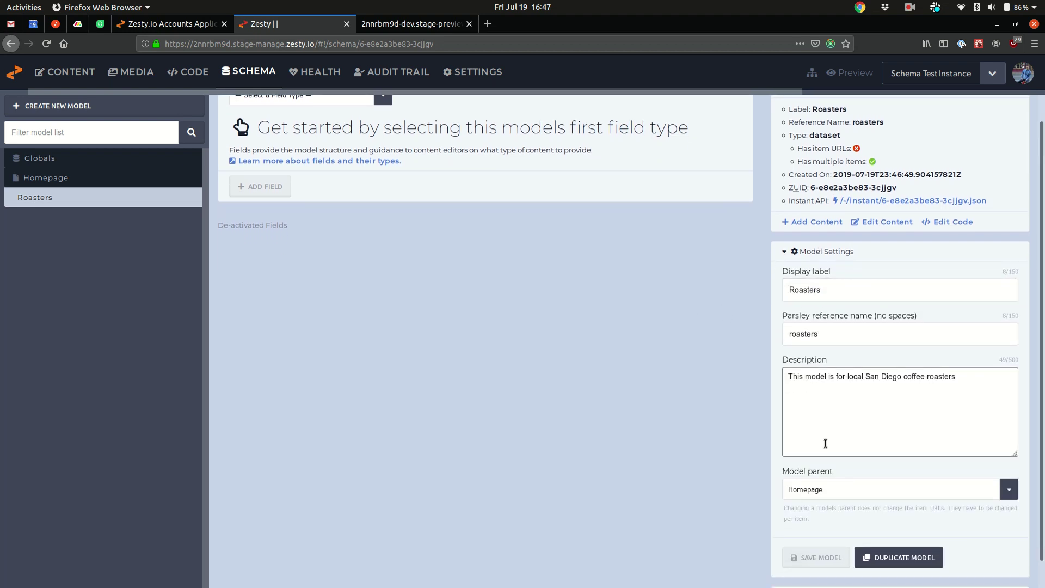
left_click(798, 289)
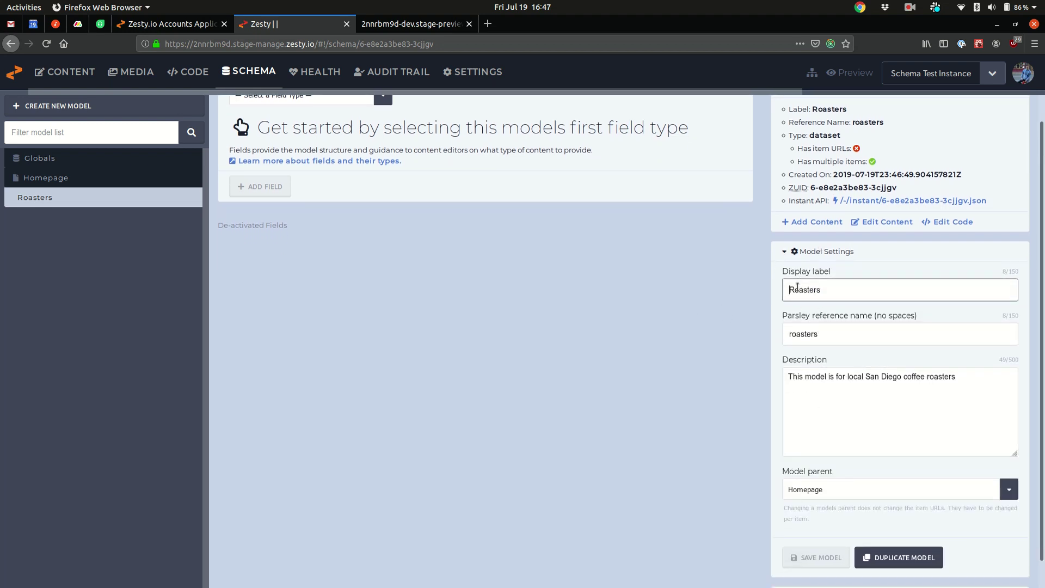
type("Coffeee")
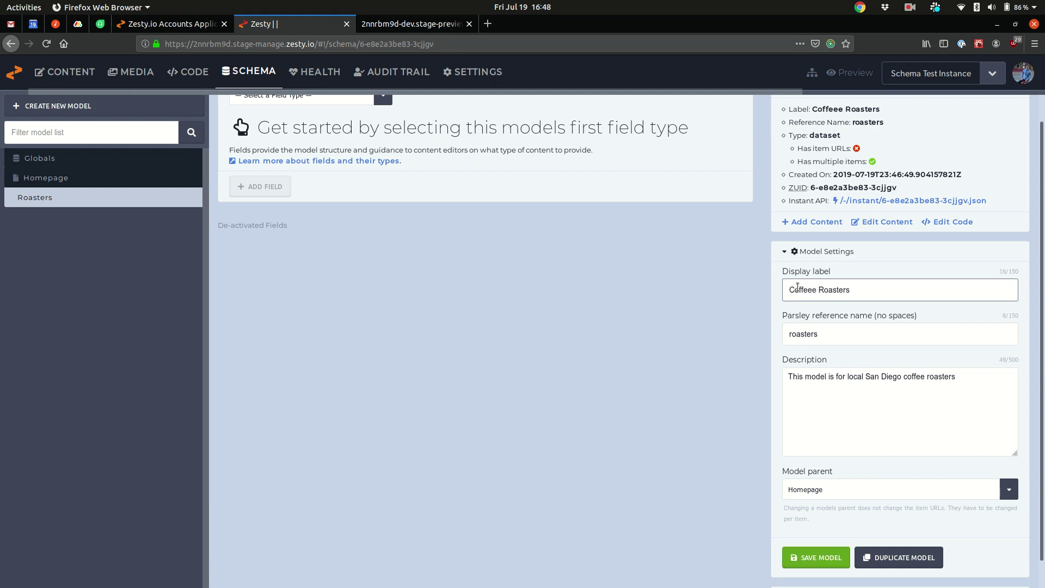
left_click(824, 378)
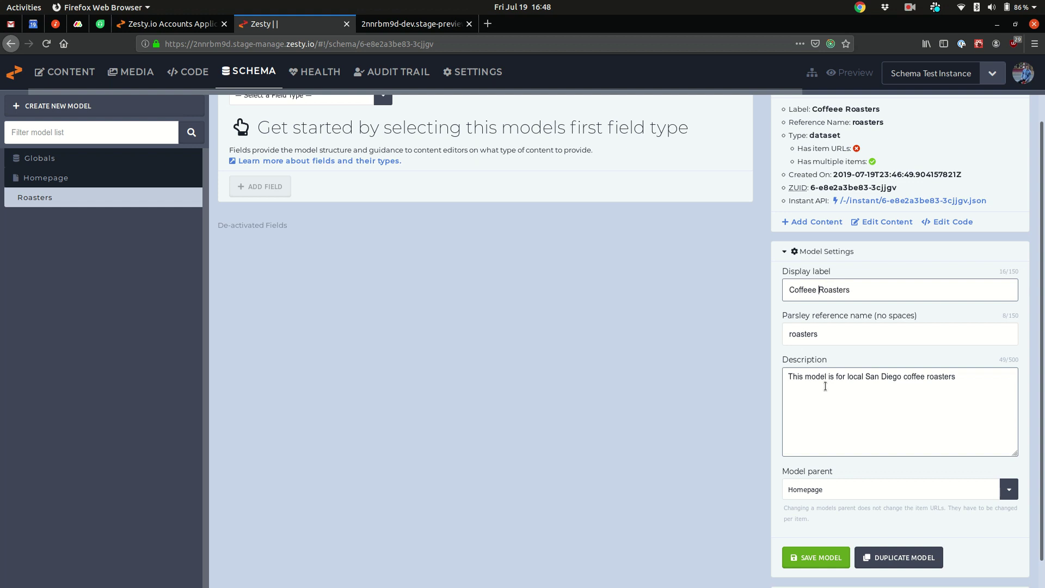
scroll(825, 381, "down", 1)
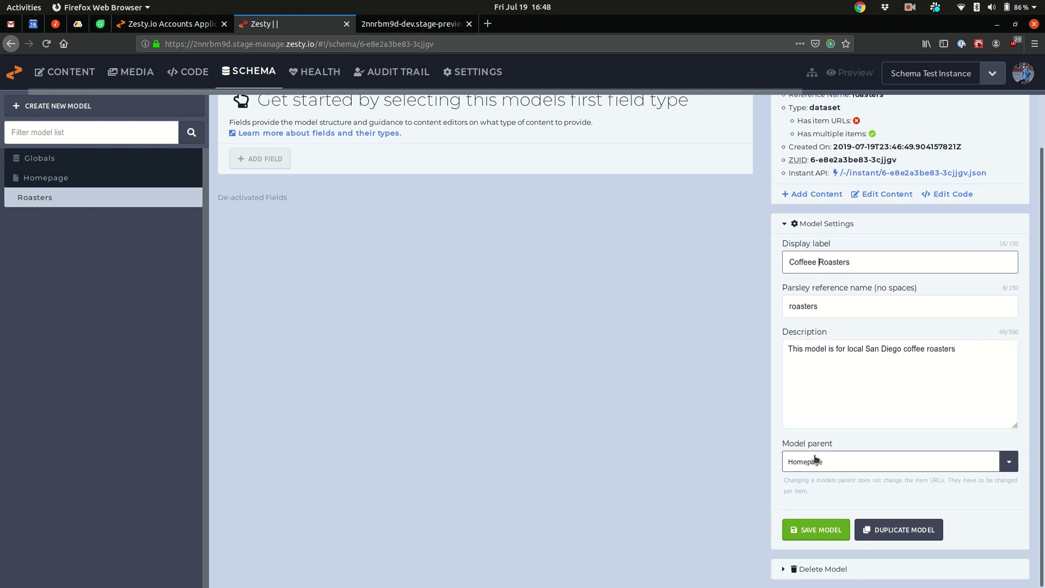
left_click(811, 529)
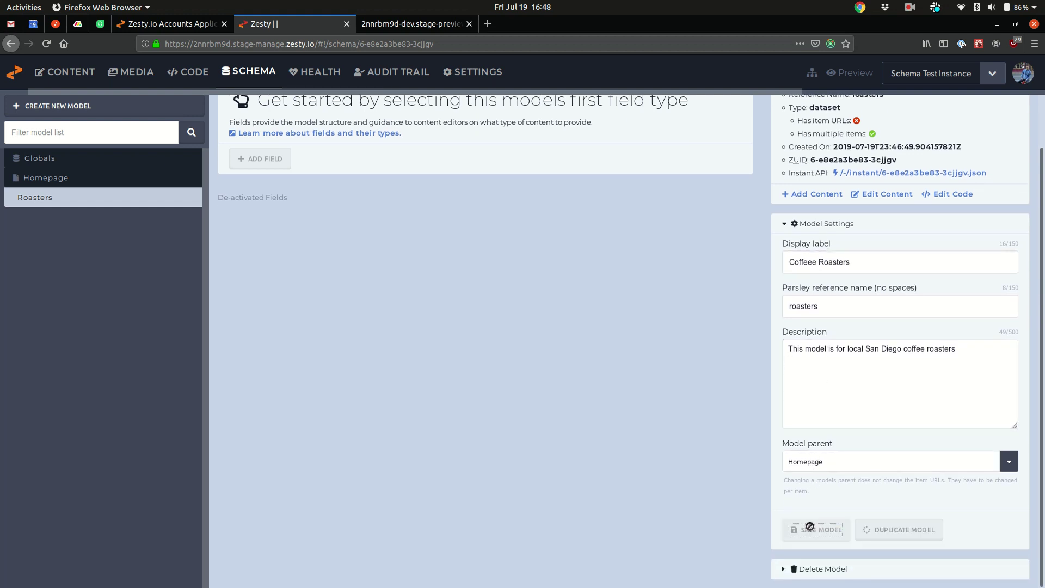
left_click(826, 224)
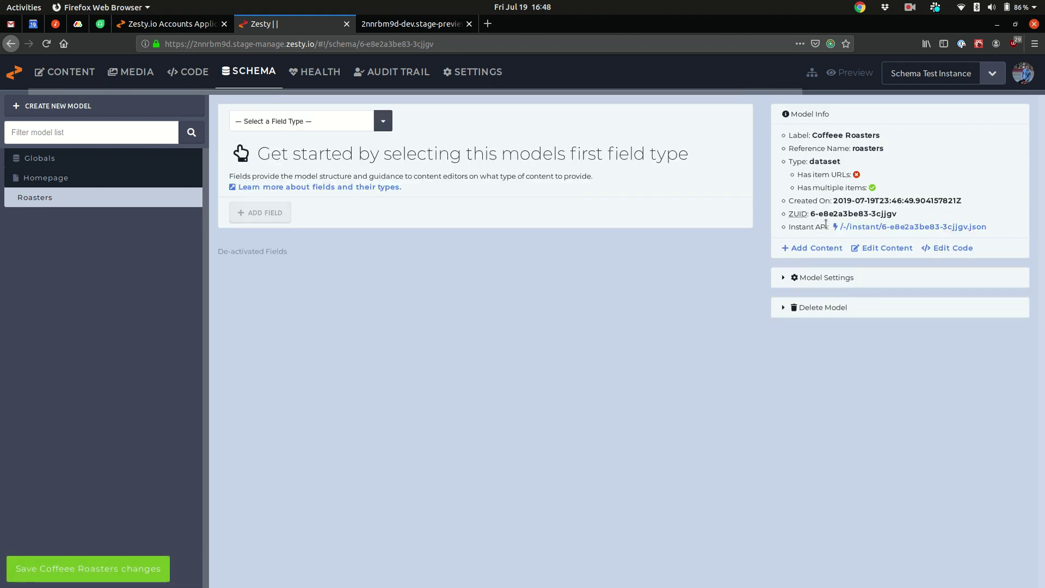
left_click(829, 305)
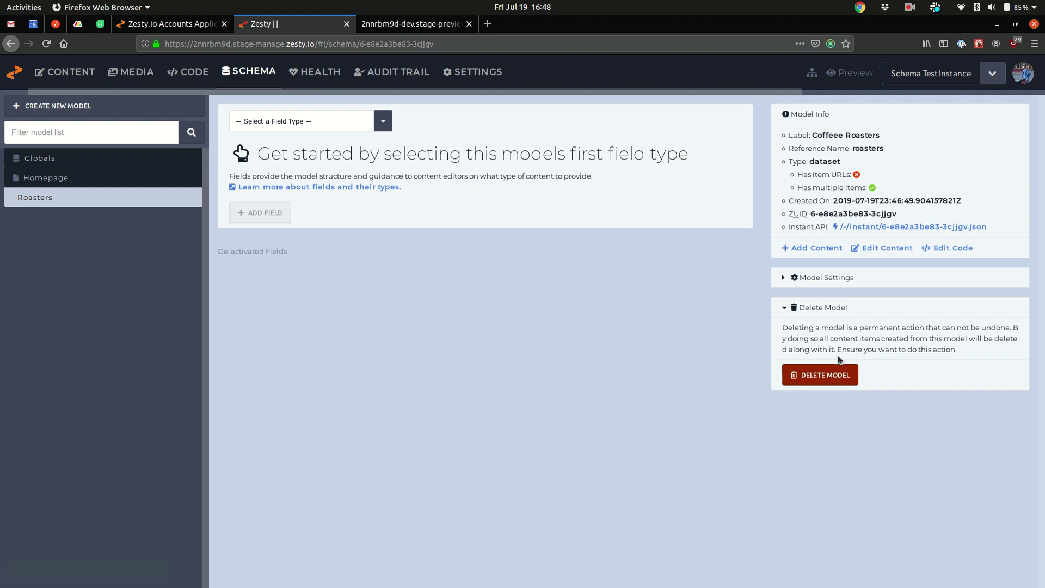
left_click(839, 375)
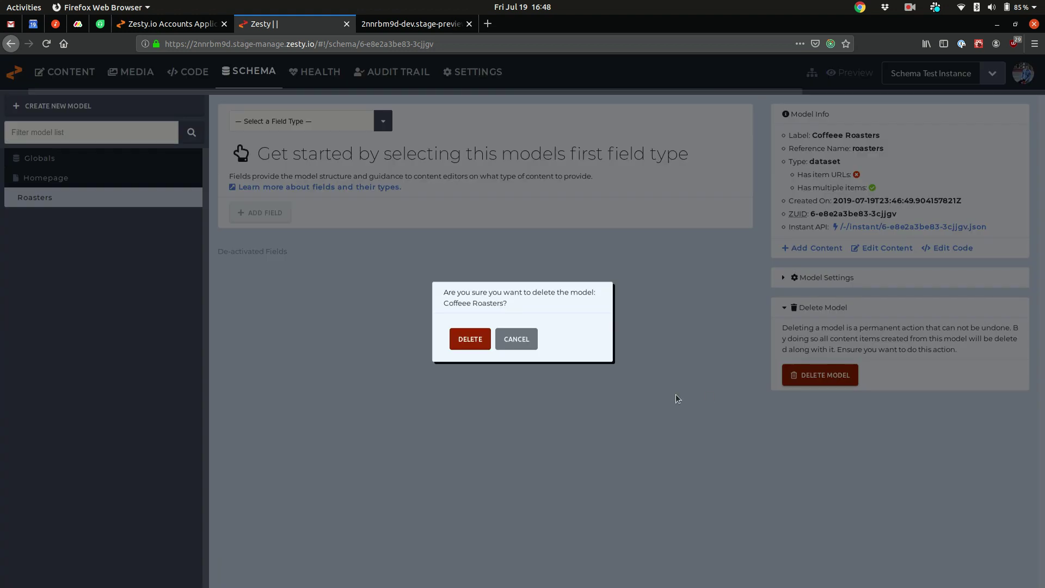
left_click(530, 345)
left_click(807, 308)
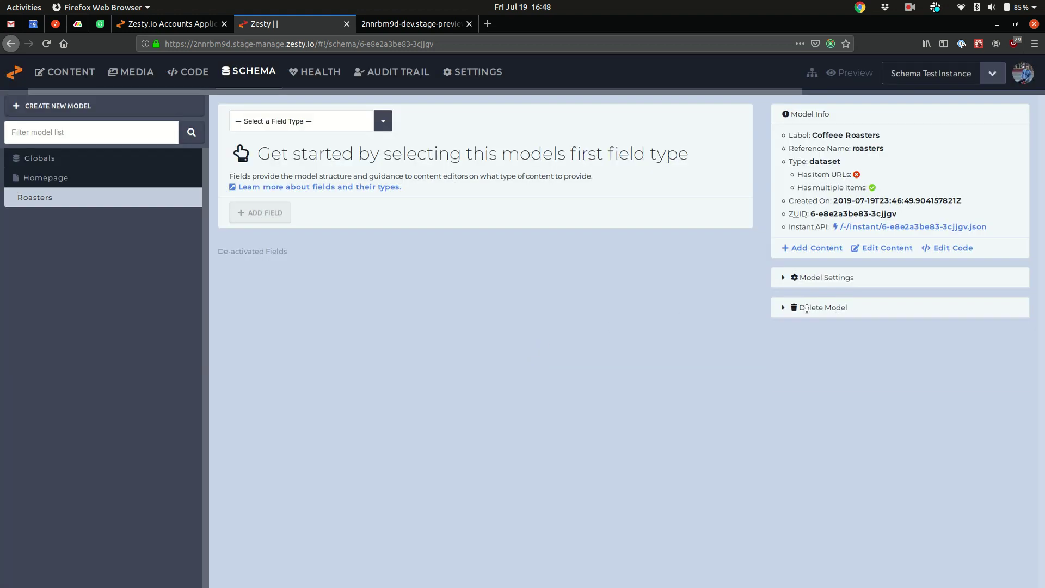
Start a new Text field for the model and label it Business Name
left_click(301, 121)
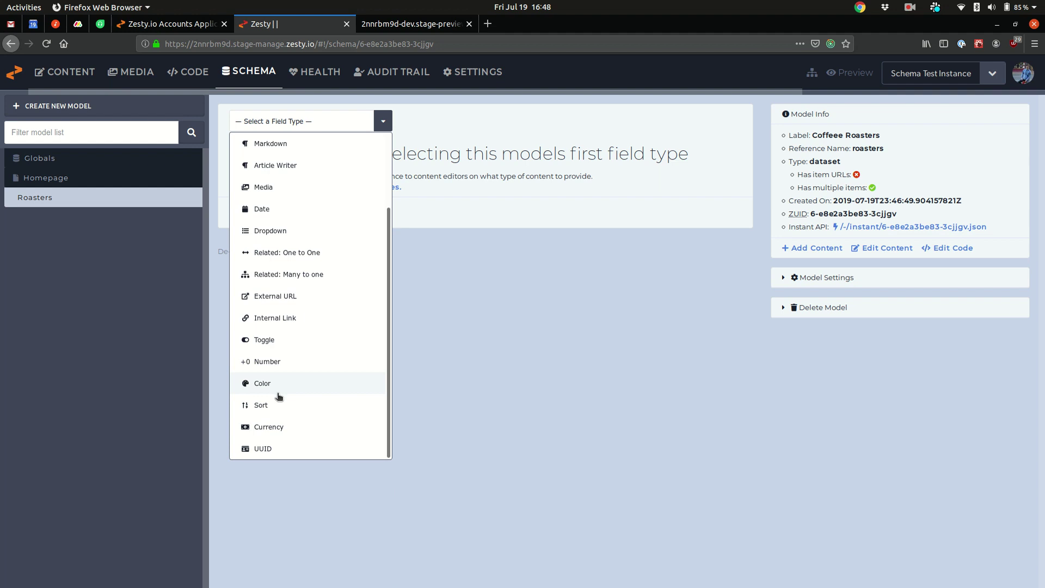
scroll(279, 394, "up", 3)
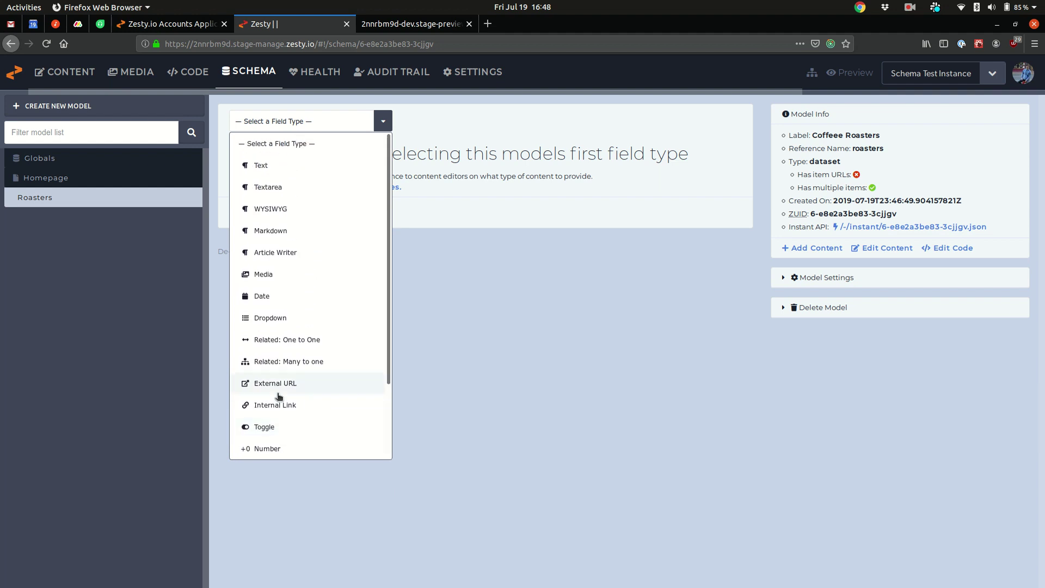
left_click(271, 167)
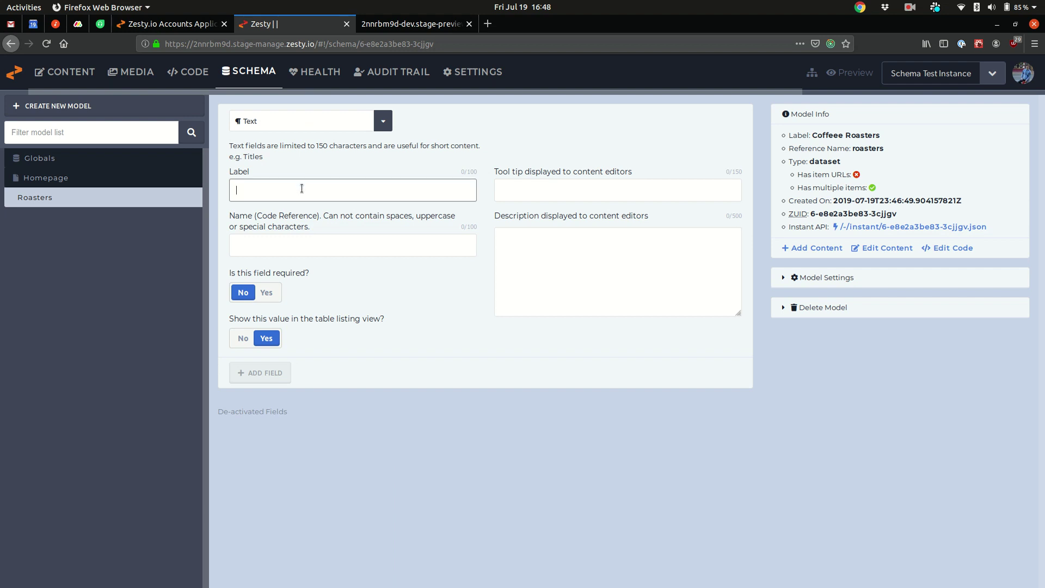
type("Bu")
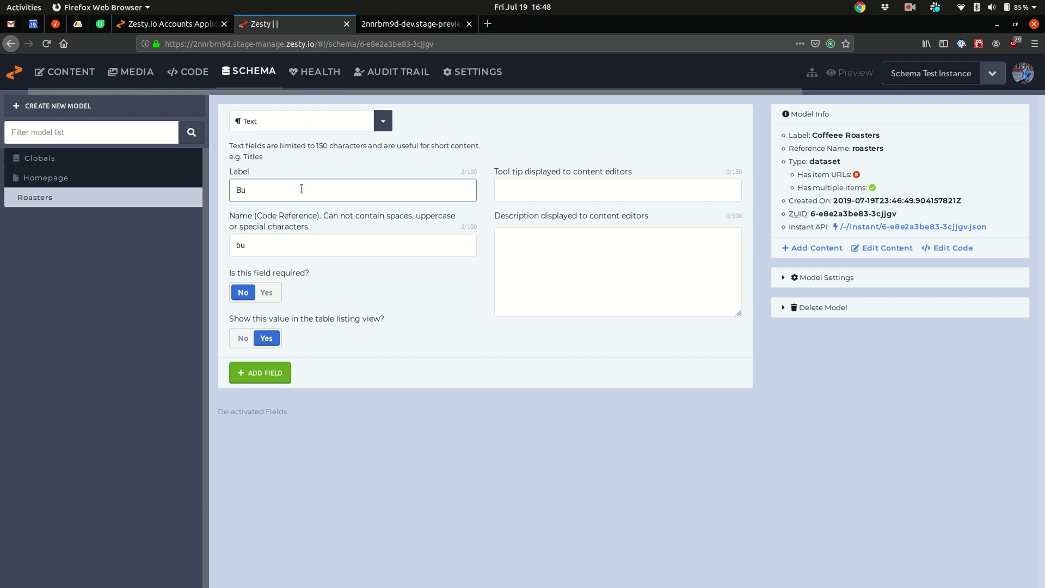
type("siness")
type(" Nmae")
key("BackSpace")
key("BackSpace")
key("BackSpace")
type("ame")
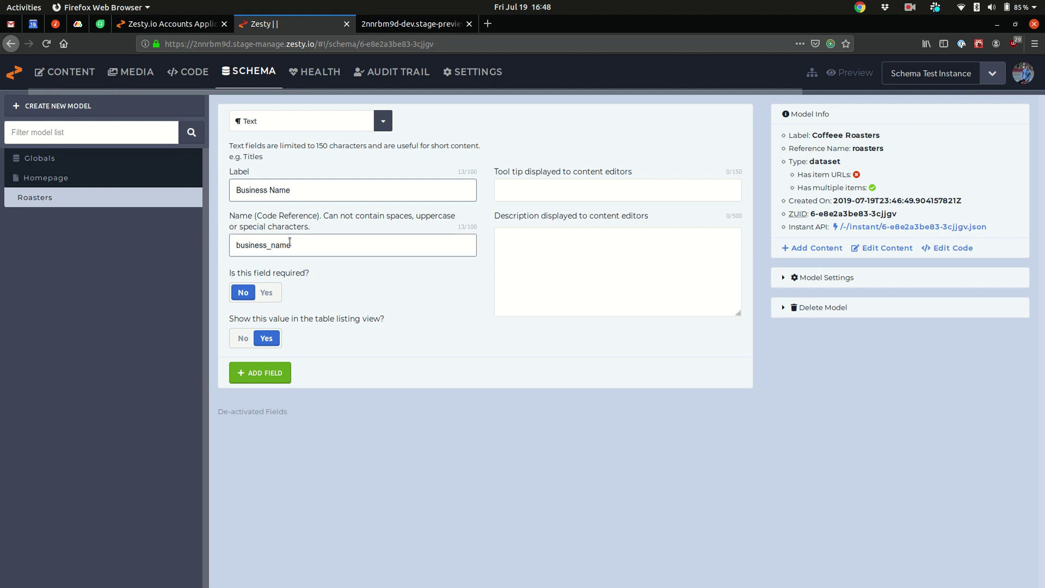
left_click(326, 248)
key("BackSpace")
key("BackSpace")
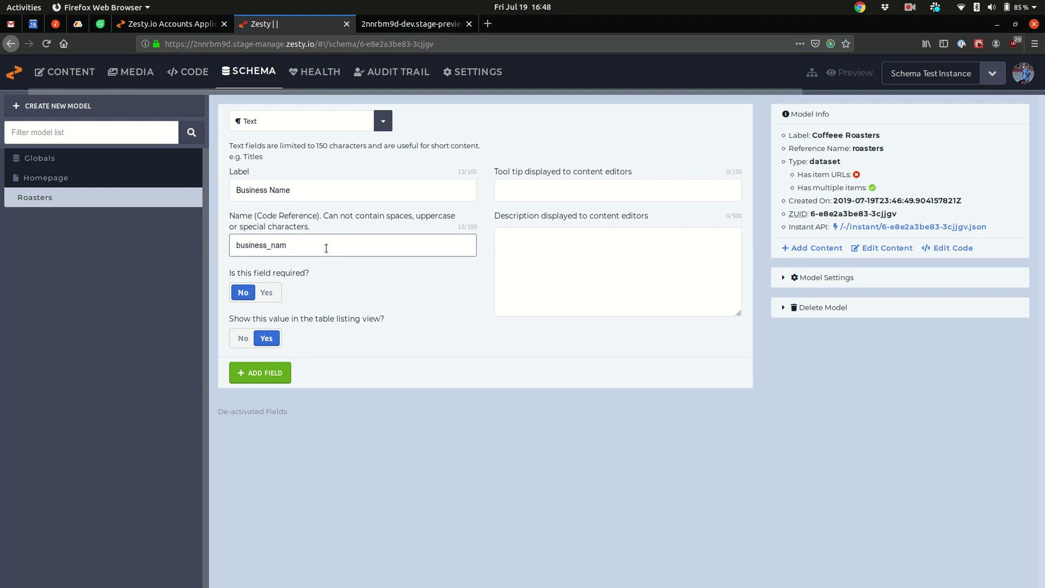
type("me")
left_click(301, 191)
key("ctrl+shift+Left")
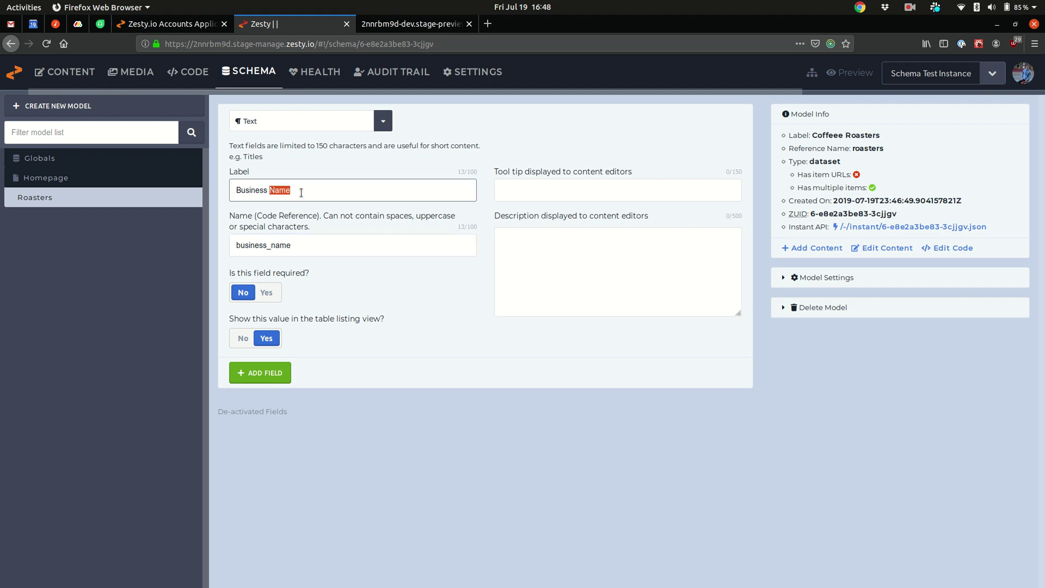
left_click(301, 191)
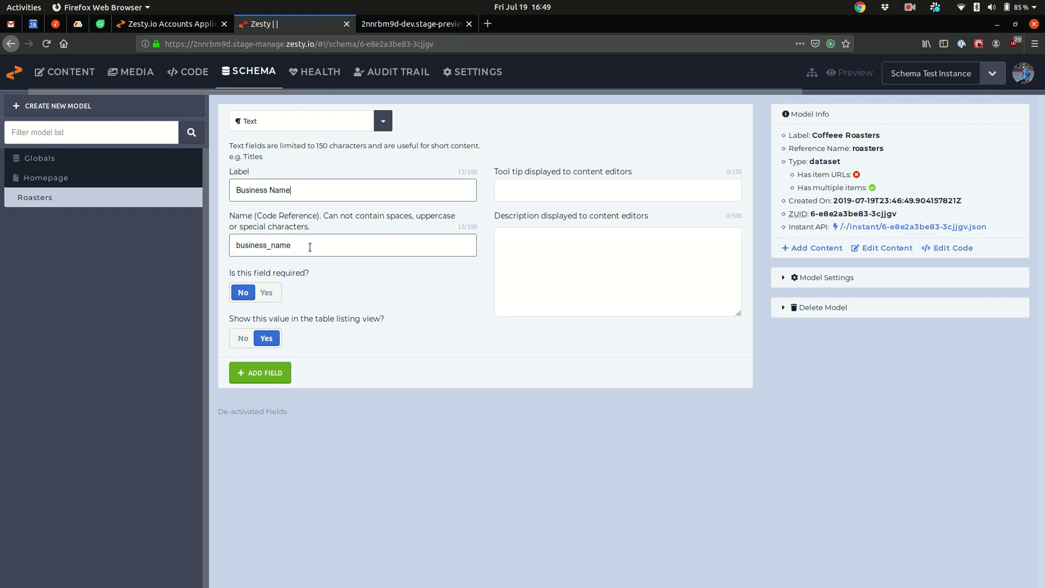
Make the Business Name field required and add it to the model, leaving its tool tip and description empty
left_click(269, 293)
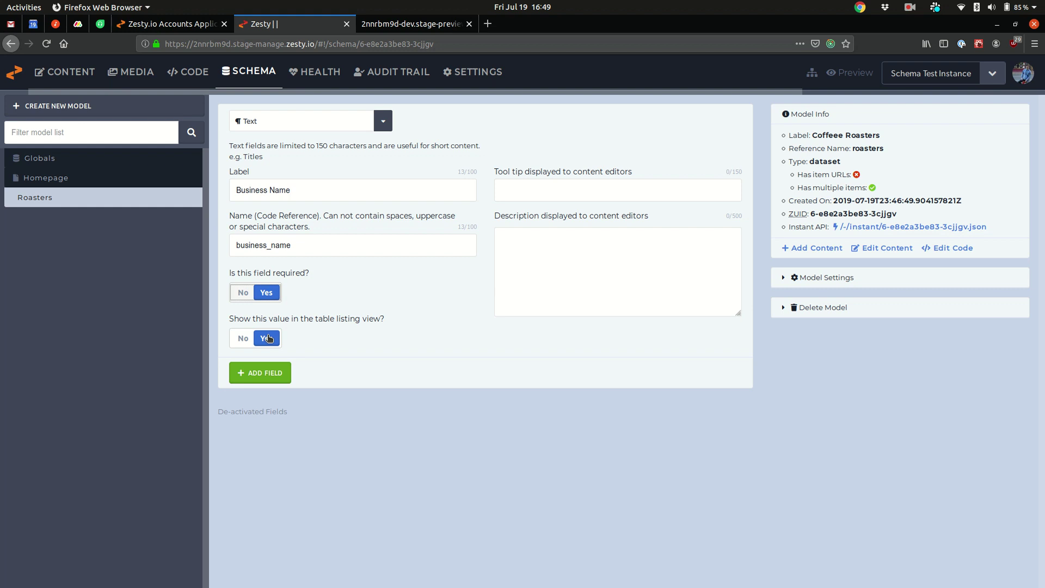
left_click(550, 185)
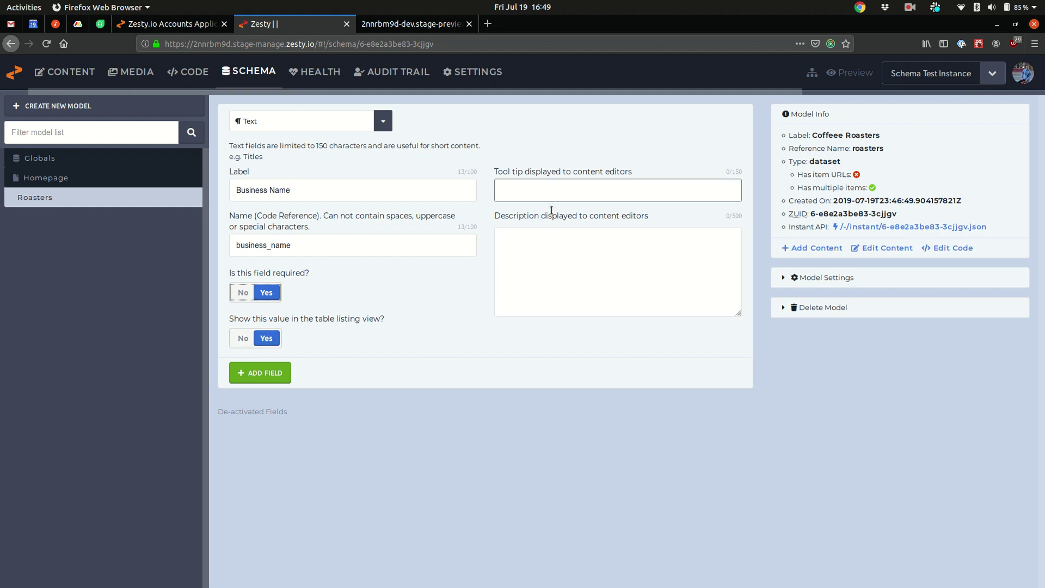
left_click(551, 259)
left_click(557, 192)
left_click(540, 248)
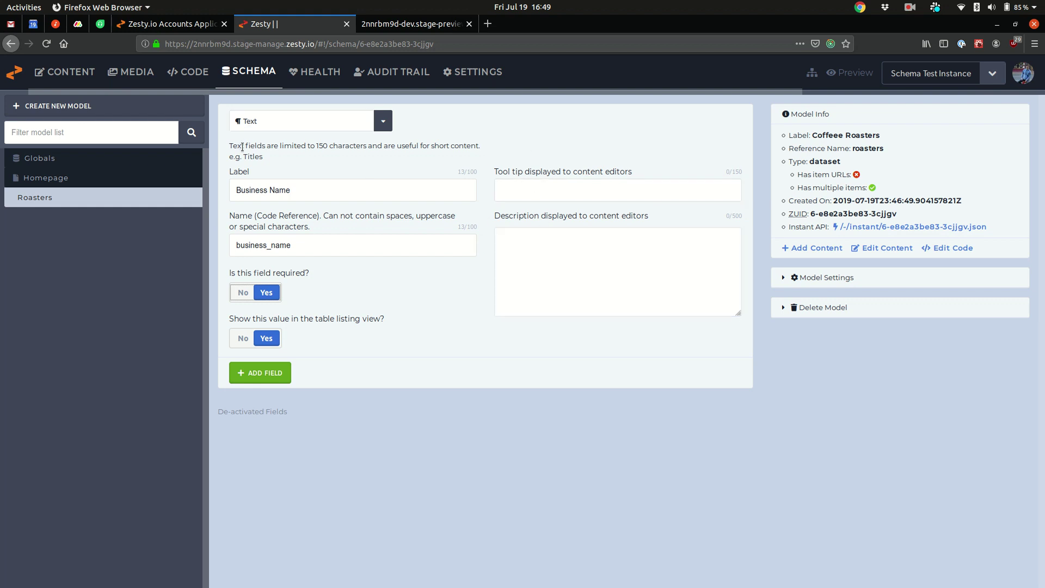
left_click(252, 374)
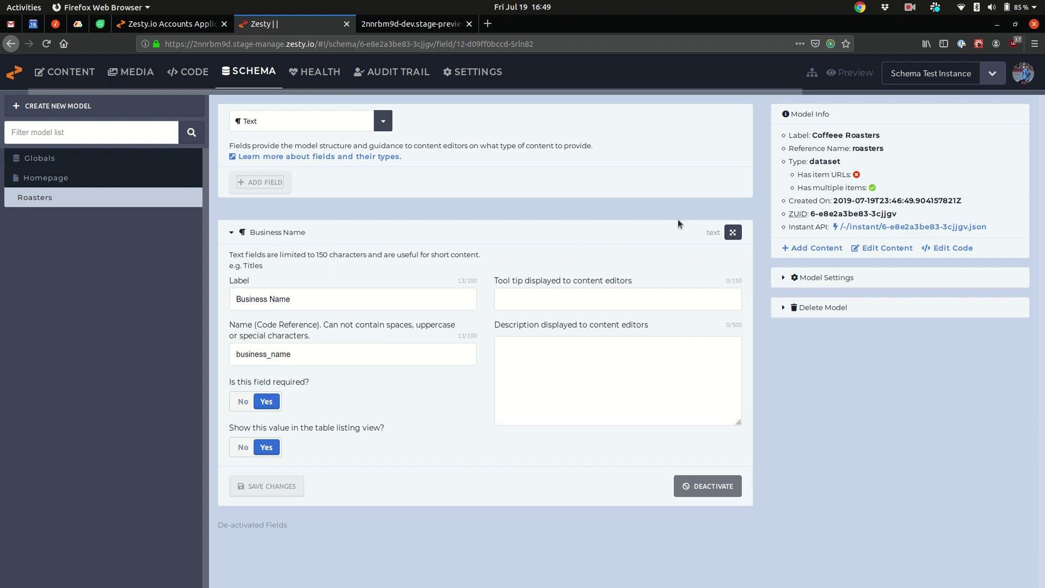
Create a new content item for the model with the business name Dark Horse, and open the Coffeee Roasters item list
left_click(821, 249)
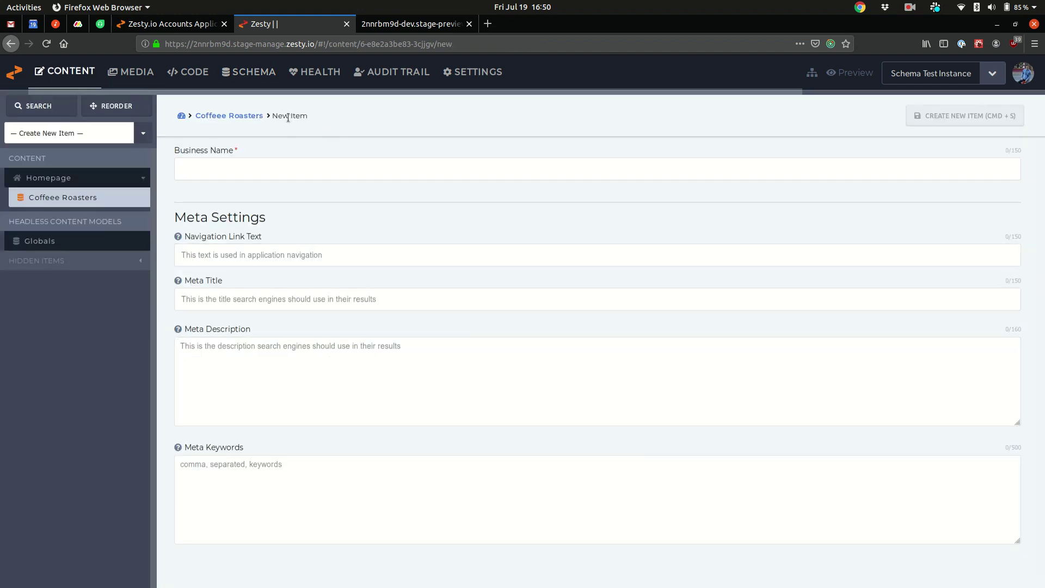
left_click(288, 167)
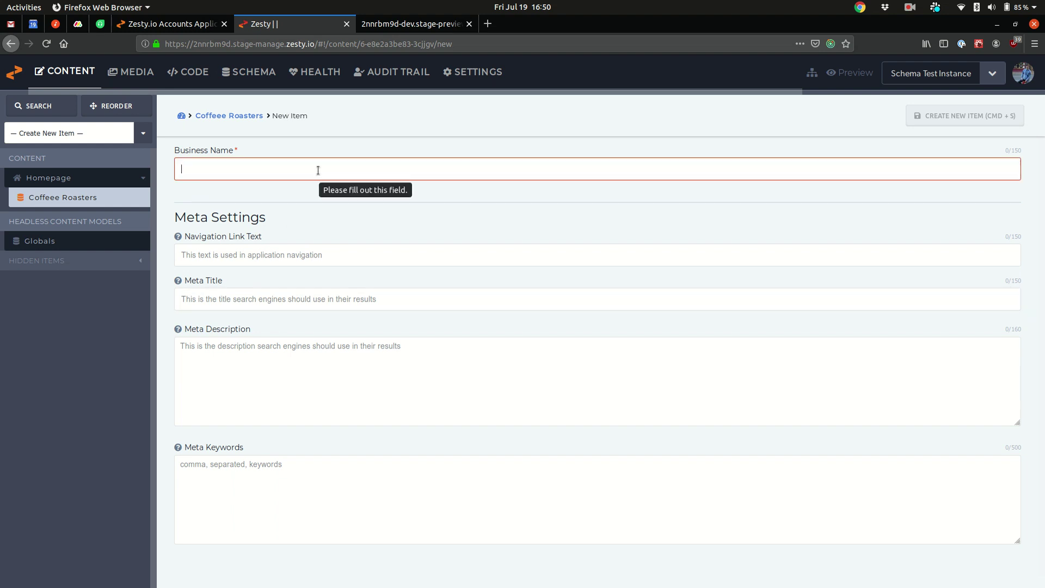
type("Dark Horse")
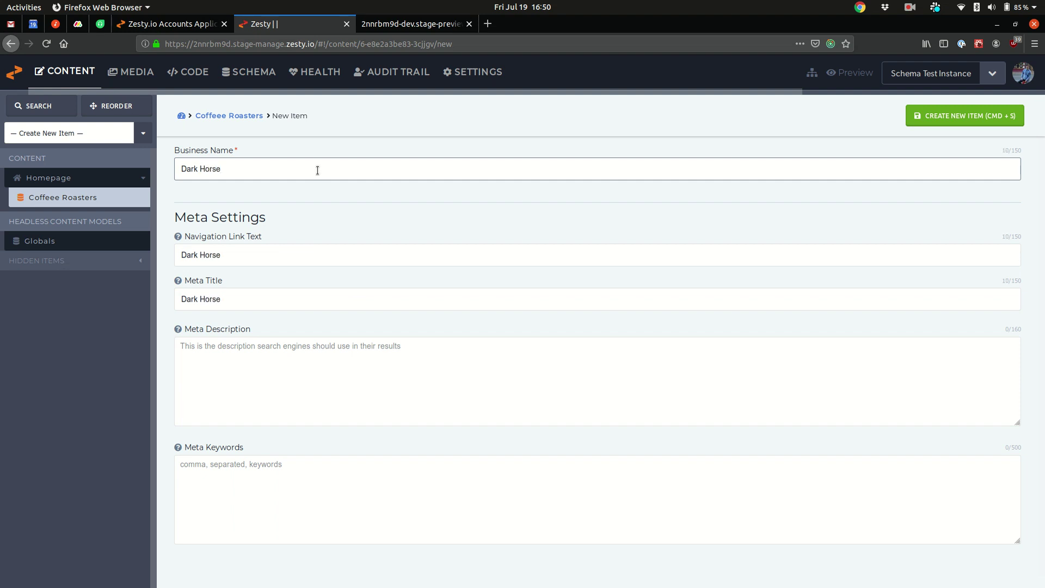
left_click(961, 121)
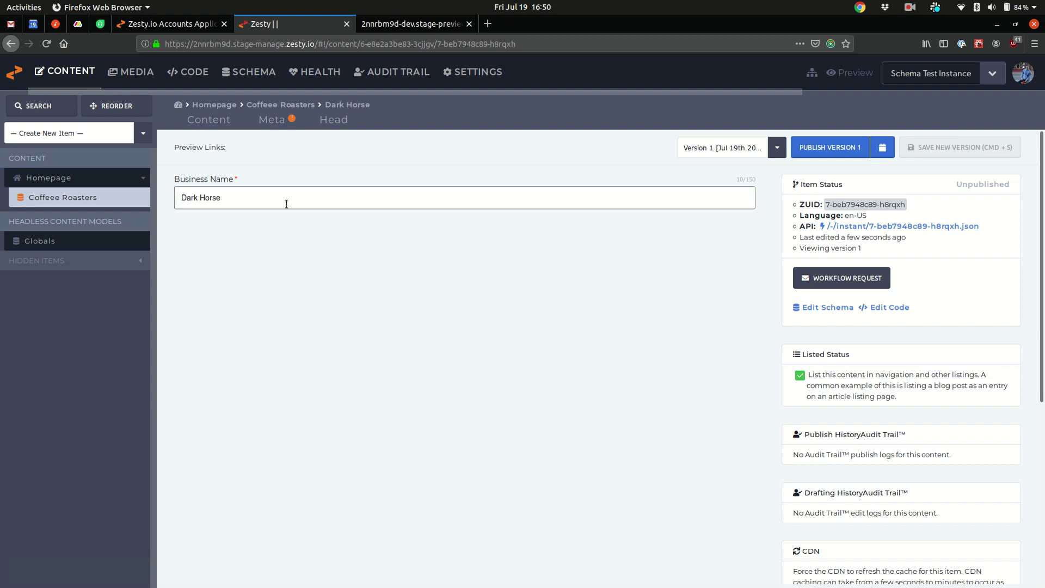
left_click(52, 200)
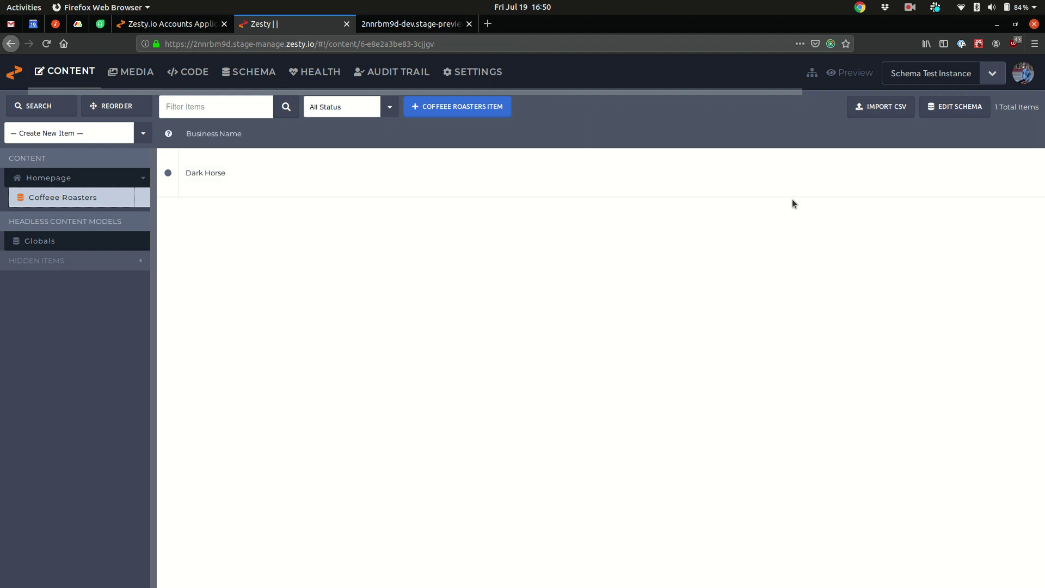
Return to the Coffeee Roasters schema and open its Instant API link to examine the model details and the Dark Horse item's JSON
left_click(959, 105)
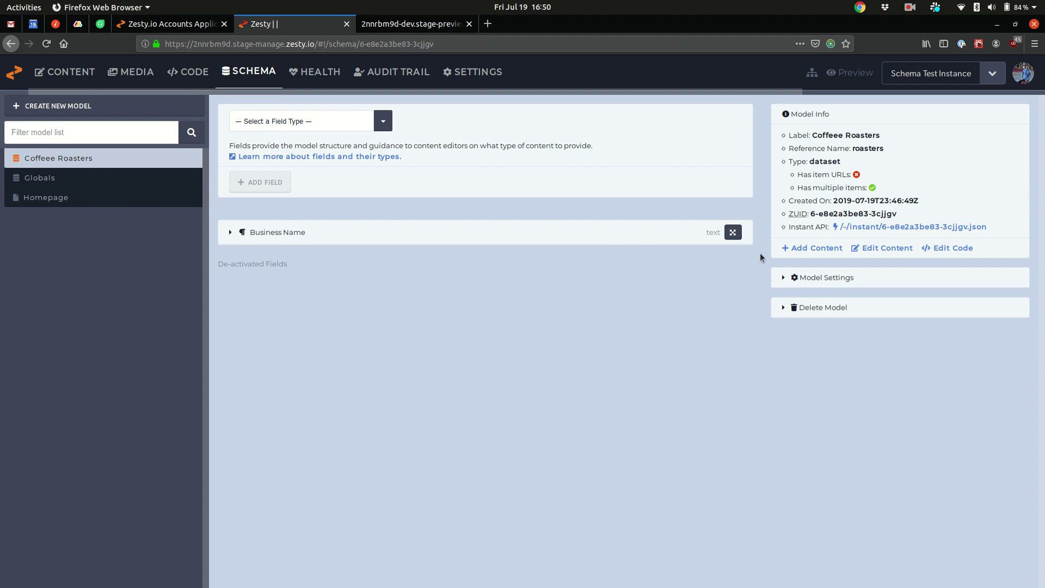
left_click(856, 228)
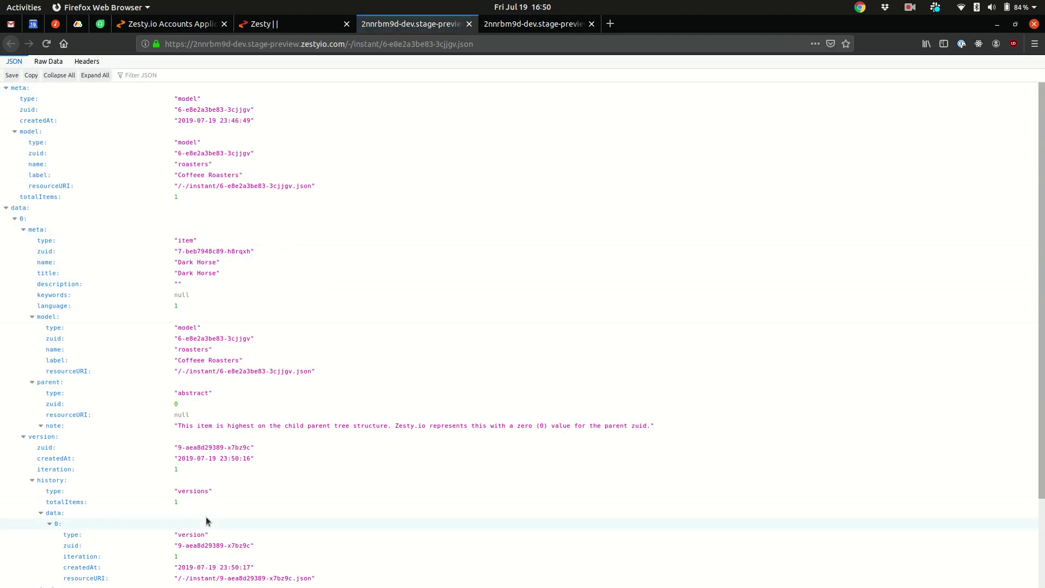
scroll(207, 518, "down", 2)
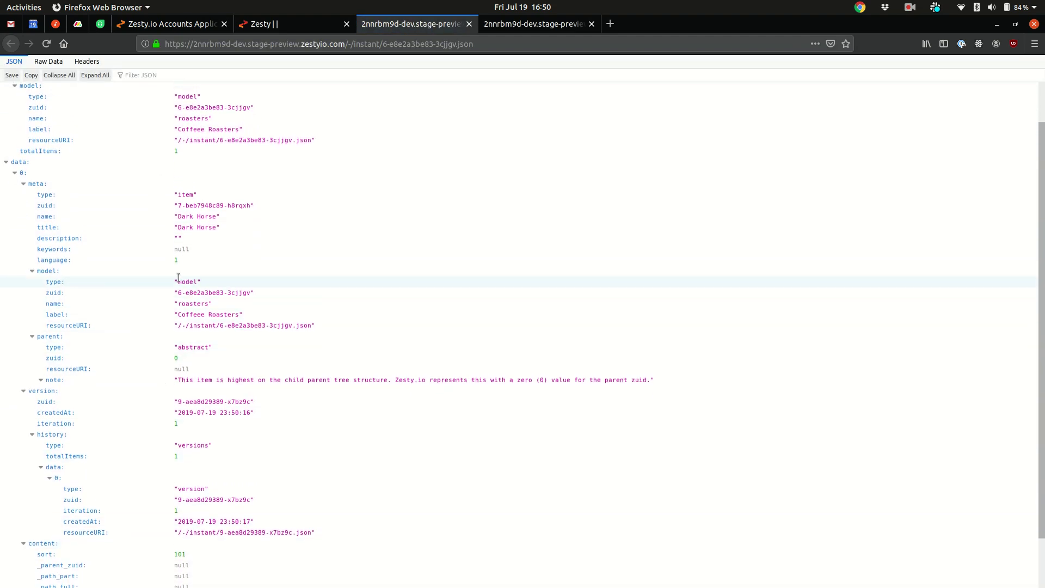
left_click_drag(172, 281, 320, 324)
left_click(320, 324)
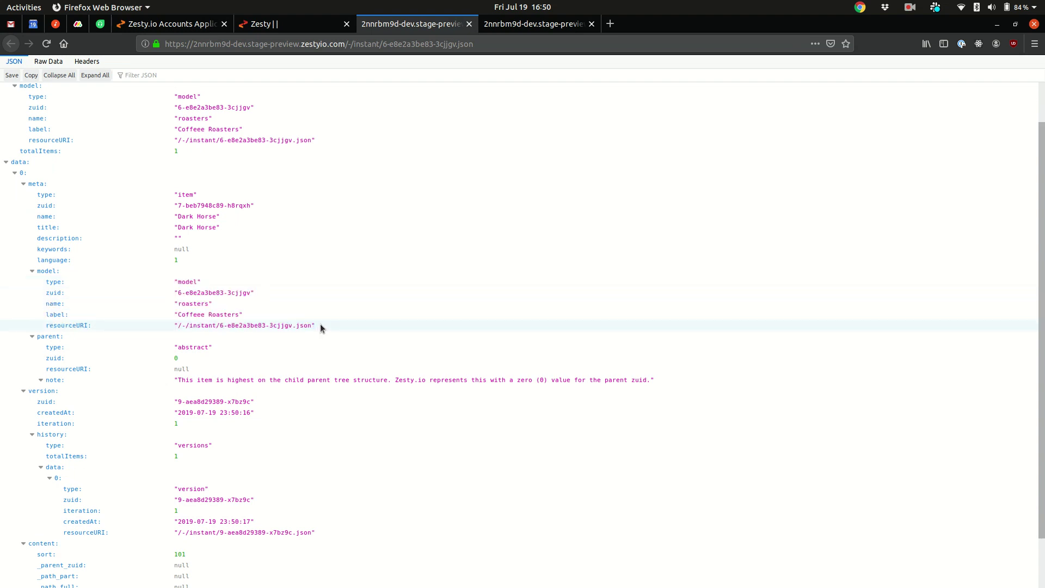
scroll(206, 291, "up", 2)
left_click_drag(163, 260, 250, 272)
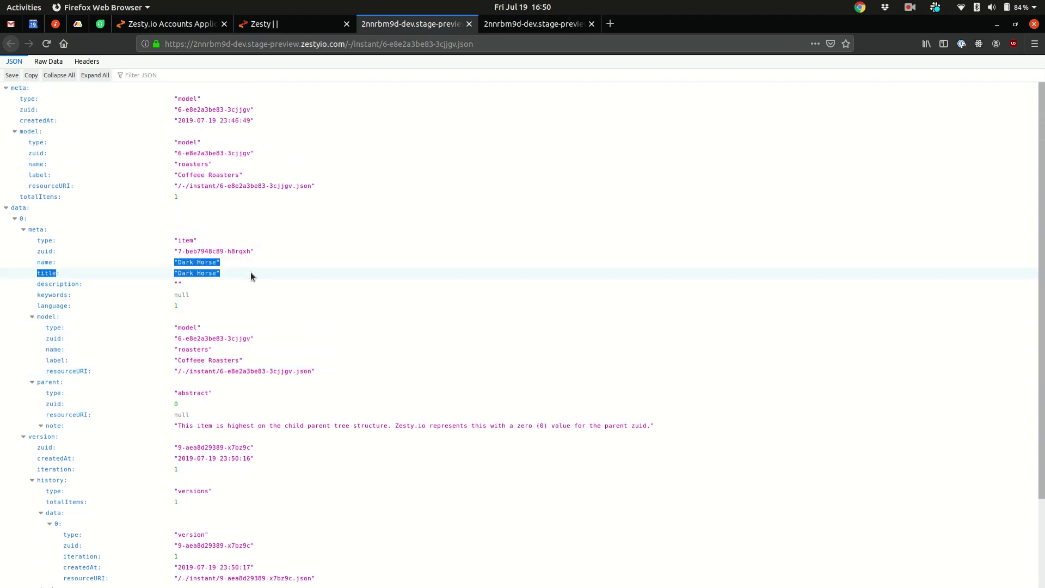
left_click(250, 272)
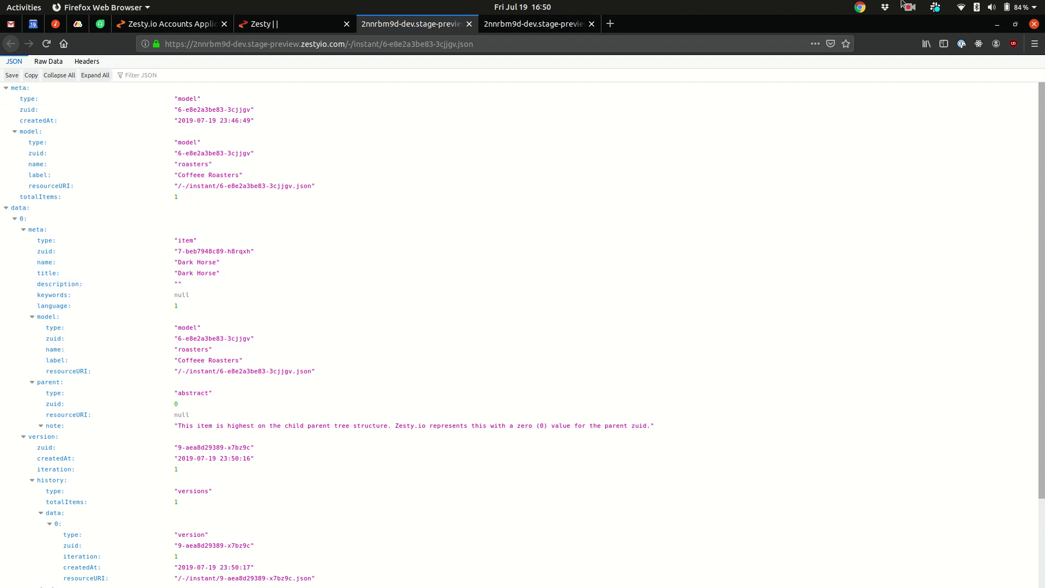